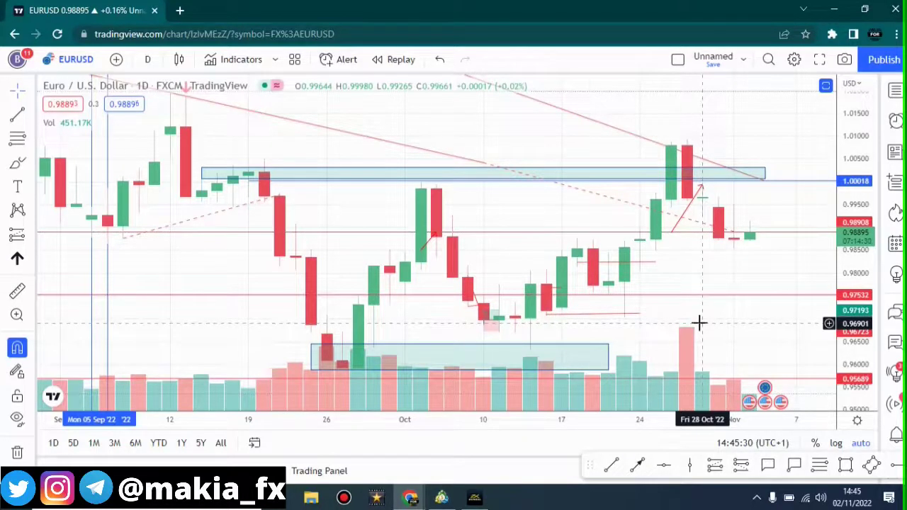
# - Switch the EURUSD chart to the 4-hour timeframe
pyautogui.scroll(-1, 699, 267)
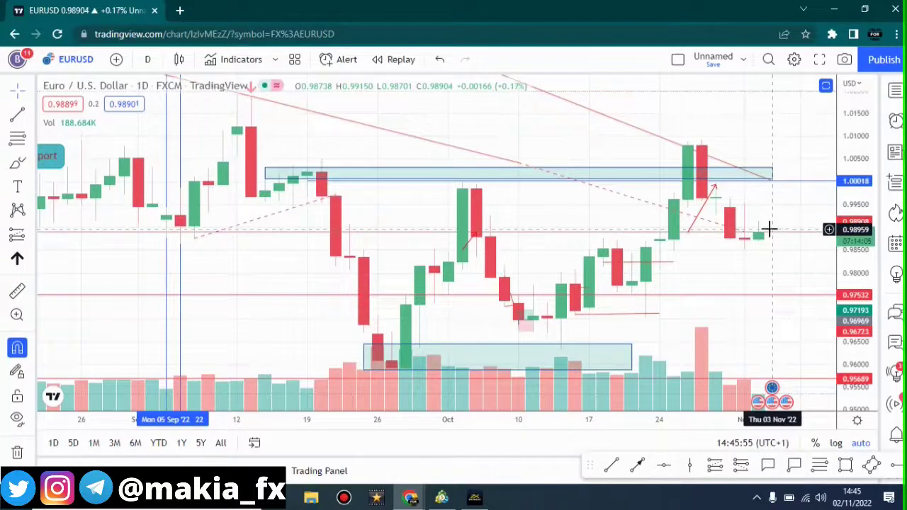
pyautogui.scroll(2, 679, 247)
pyautogui.scroll(1, 687, 241)
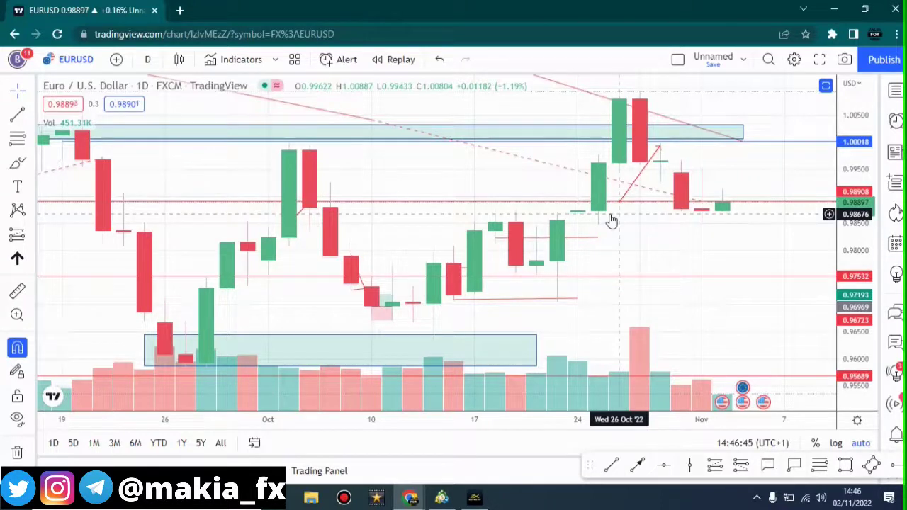
pyautogui.click(146, 63)
pyautogui.scroll(-2, 190, 307)
pyautogui.click(198, 303)
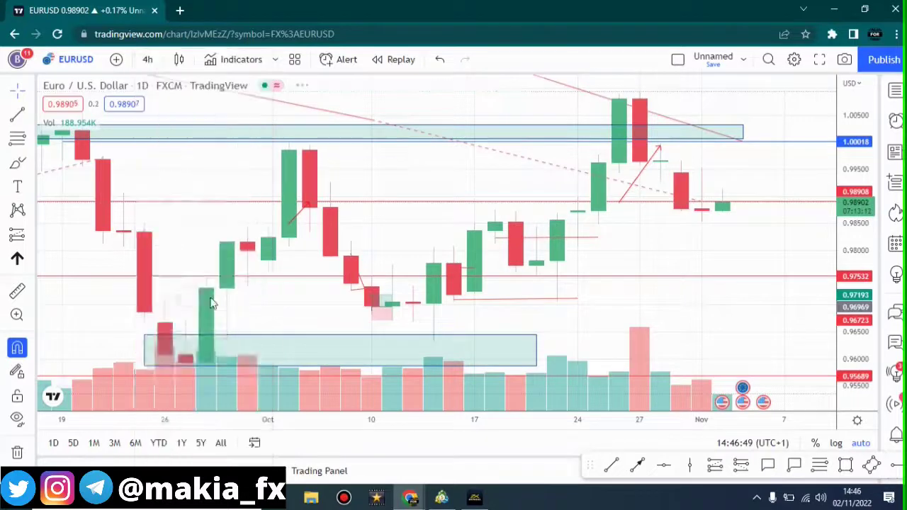
# - Shift the red arrow line lower onto the late-October rally
pyautogui.scroll(-3, 472, 219)
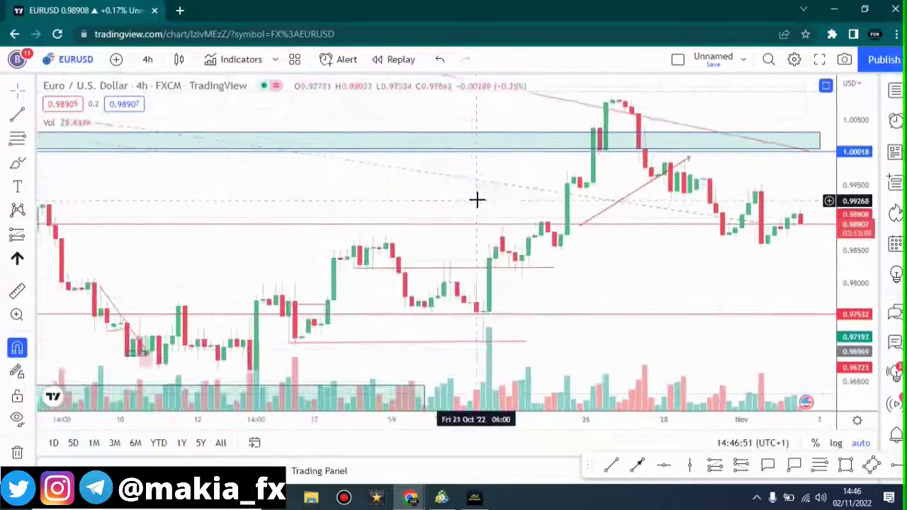
pyautogui.scroll(3, 522, 203)
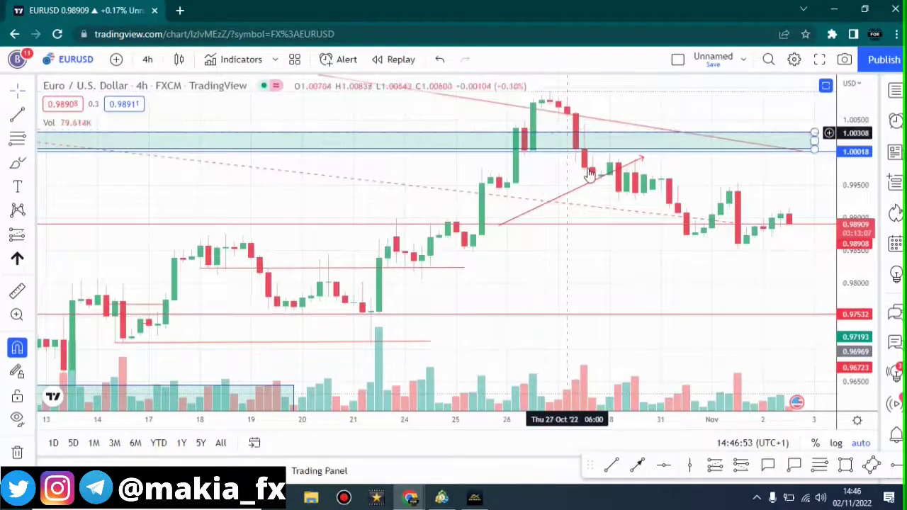
pyautogui.hotkey('ctrl', 'z')
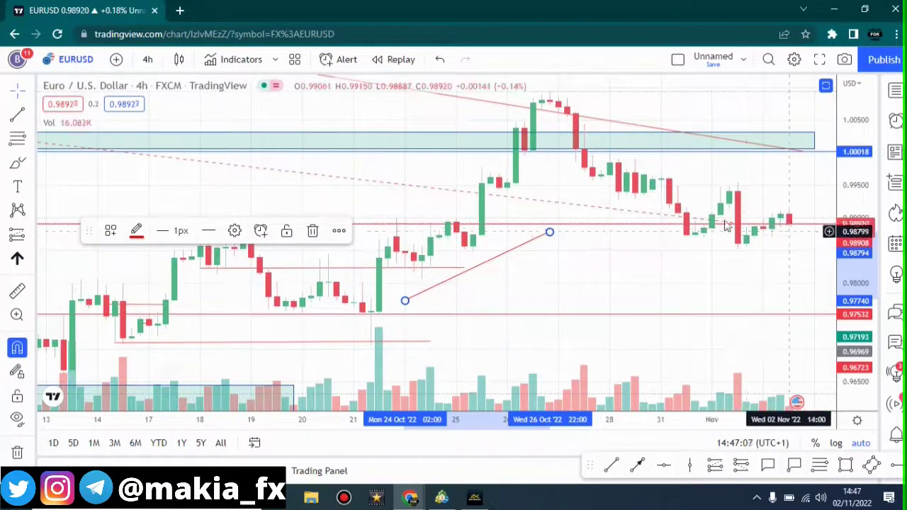
pyautogui.scroll(3, 475, 161)
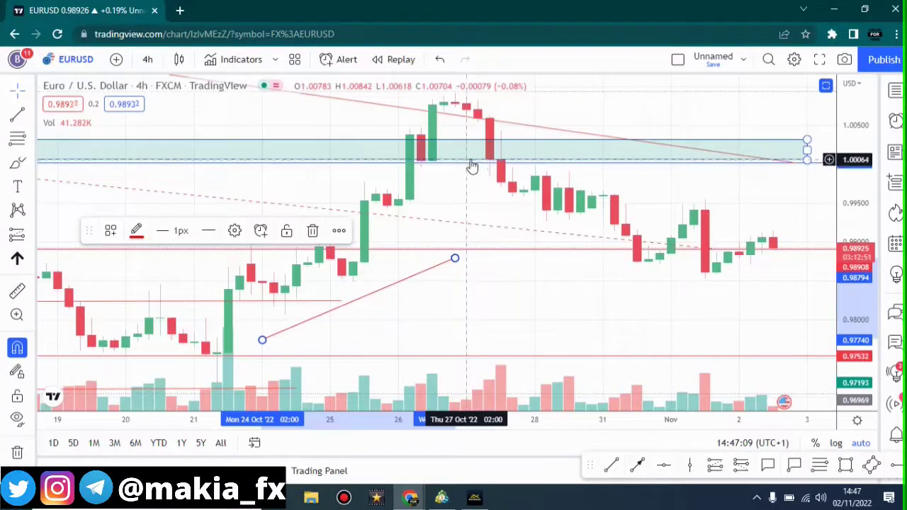
pyautogui.scroll(-4, 549, 166)
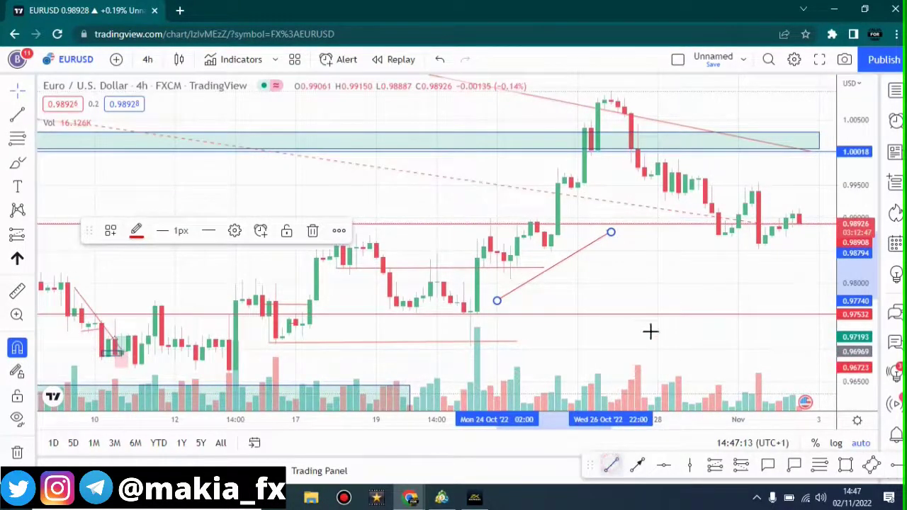
# - Draw a solid upper channel line from the 27 Oct high to 3 Nov
pyautogui.click(611, 92)
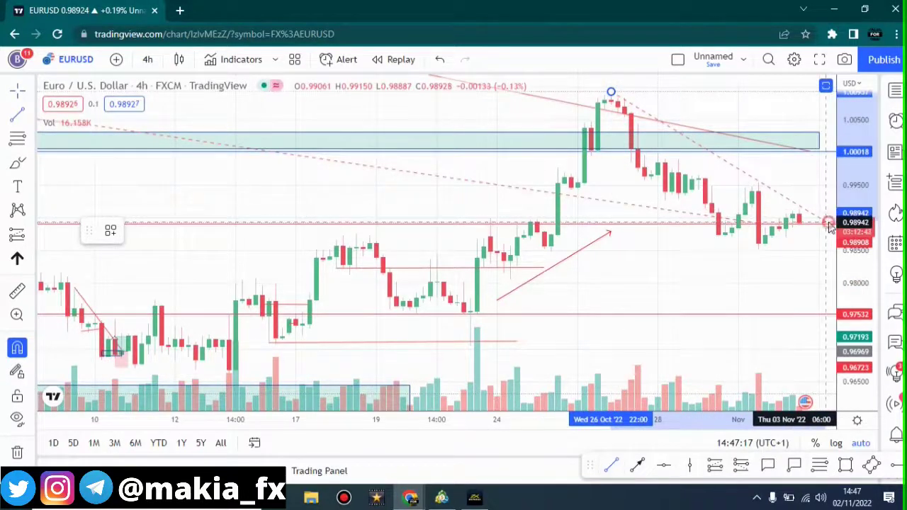
pyautogui.click(831, 226)
pyautogui.click(688, 146)
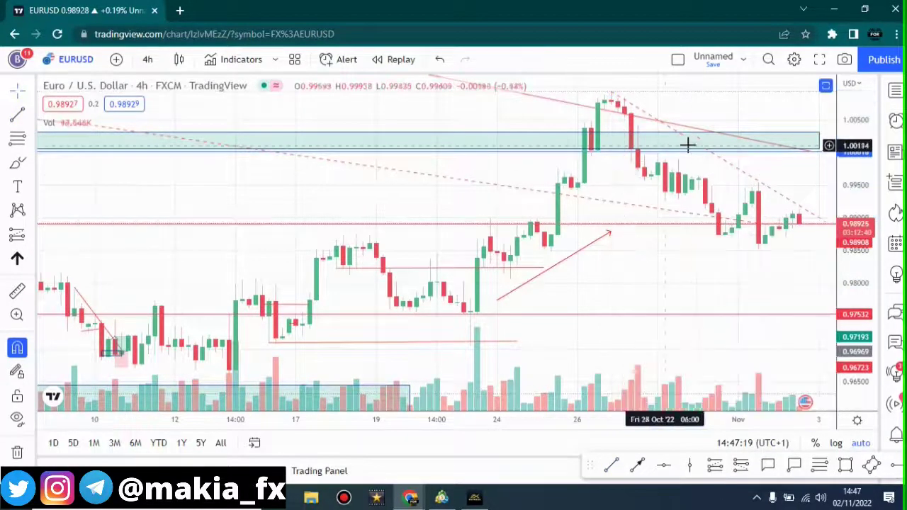
pyautogui.click(826, 223)
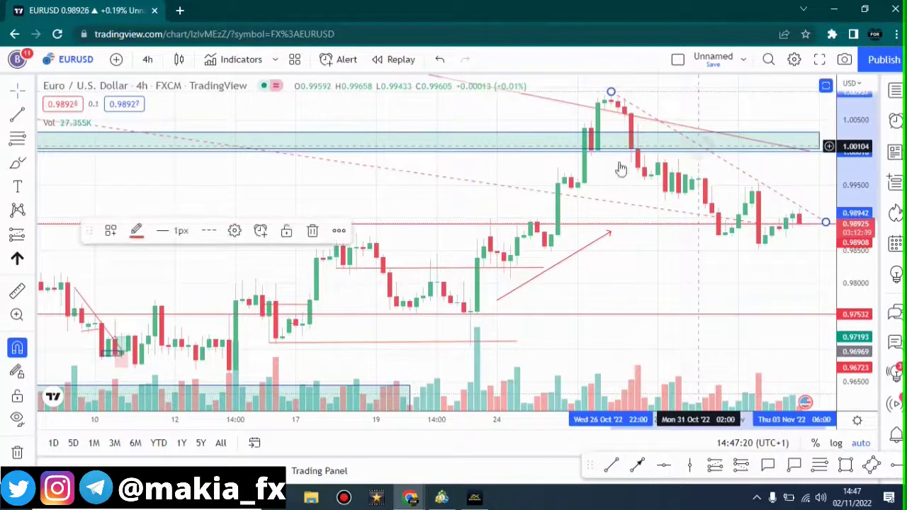
pyautogui.click(207, 231)
pyautogui.click(231, 258)
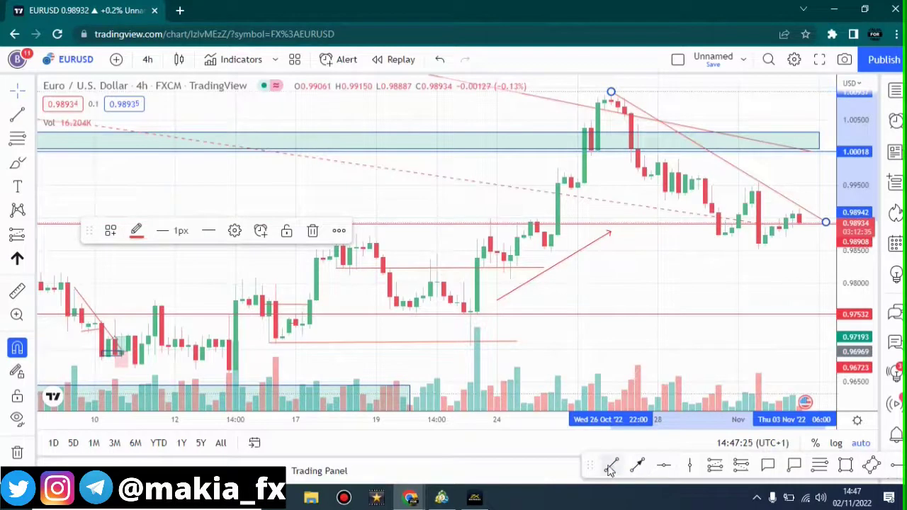
# - Draw a parallel lower channel line from 26 Oct to 1 Nov, extending its end right
pyautogui.click(610, 468)
pyautogui.click(564, 129)
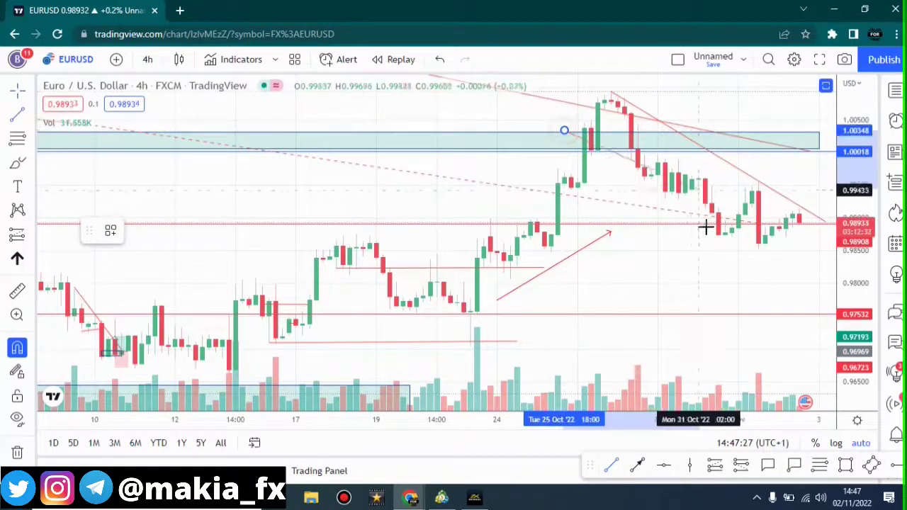
pyautogui.click(771, 285)
pyautogui.click(661, 200)
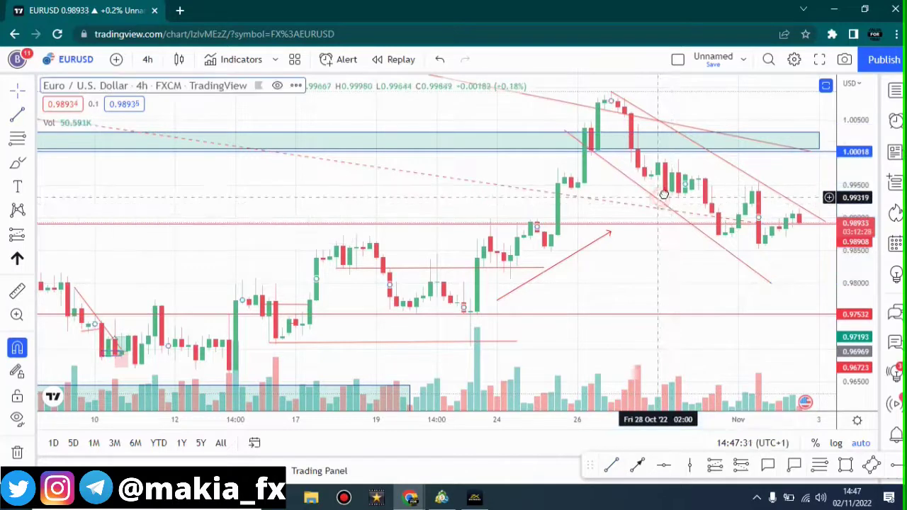
pyautogui.moveTo(659, 201); pyautogui.dragTo(659, 202)
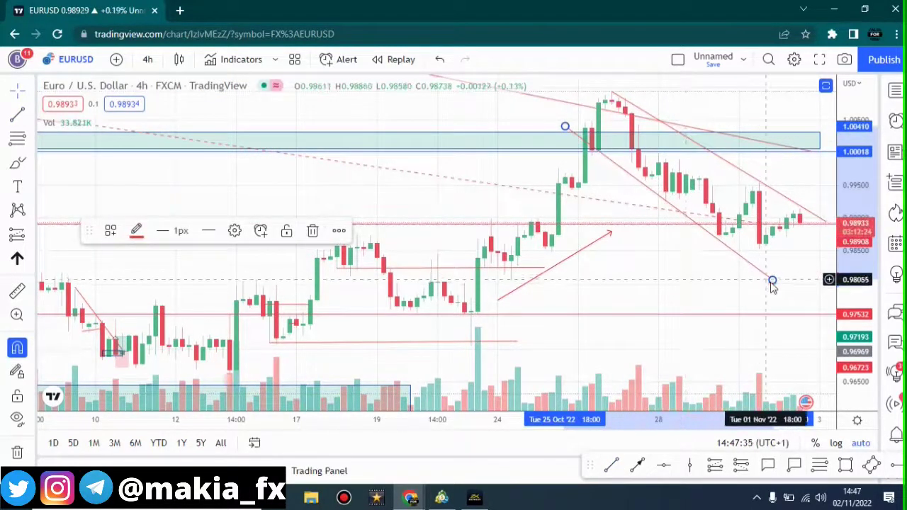
pyautogui.moveTo(772, 282); pyautogui.dragTo(786, 276)
pyautogui.click(699, 275)
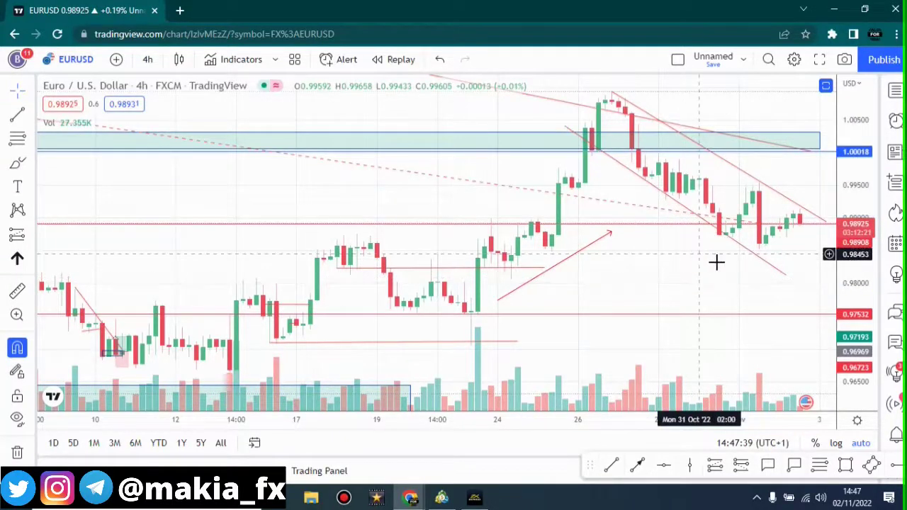
# - Draw a short support line under the recent 4h lows near 0.989
pyautogui.scroll(3, 739, 249)
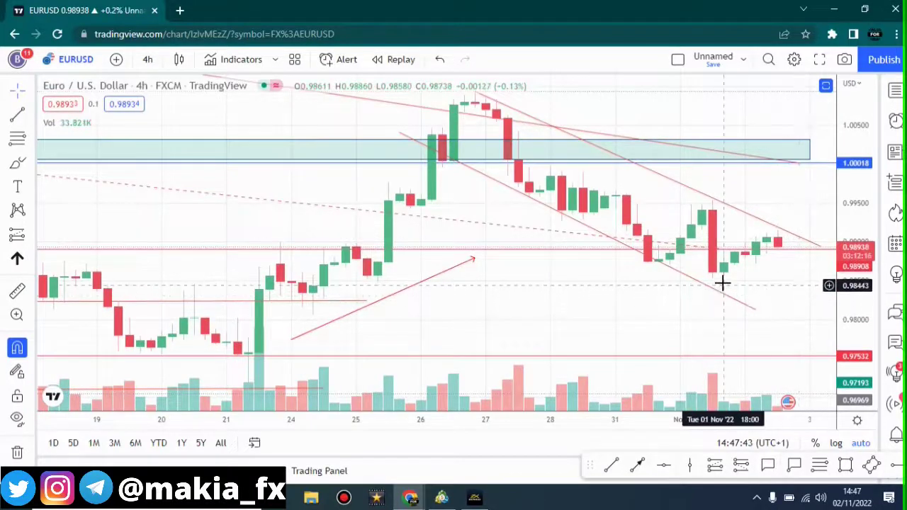
pyautogui.scroll(2, 724, 286)
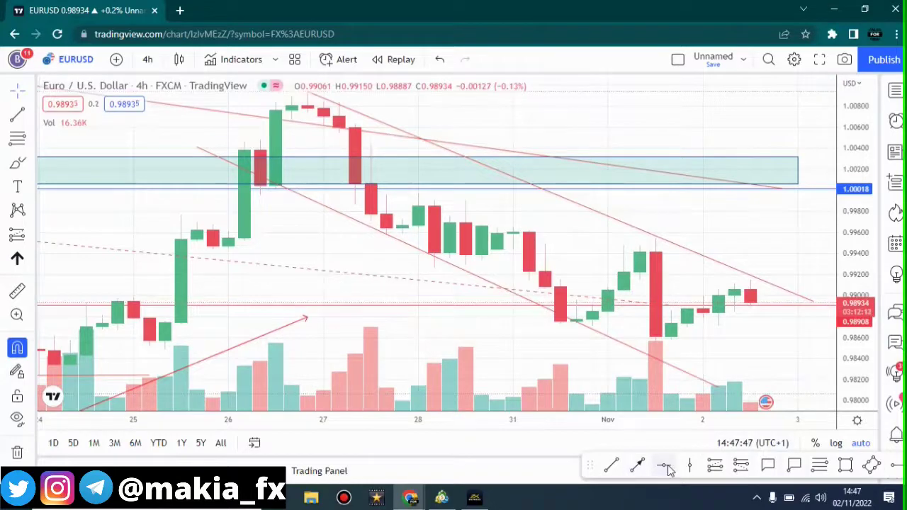
pyautogui.moveTo(561, 326); pyautogui.dragTo(626, 297)
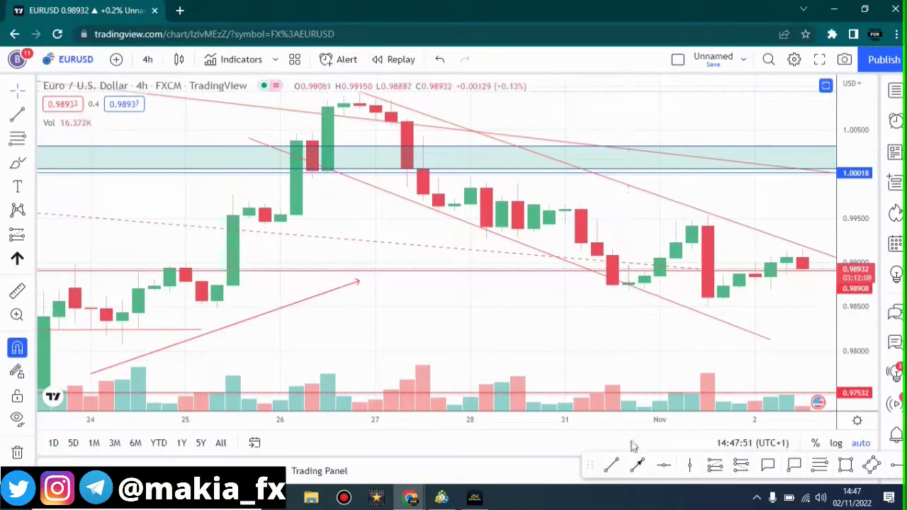
pyautogui.click(613, 465)
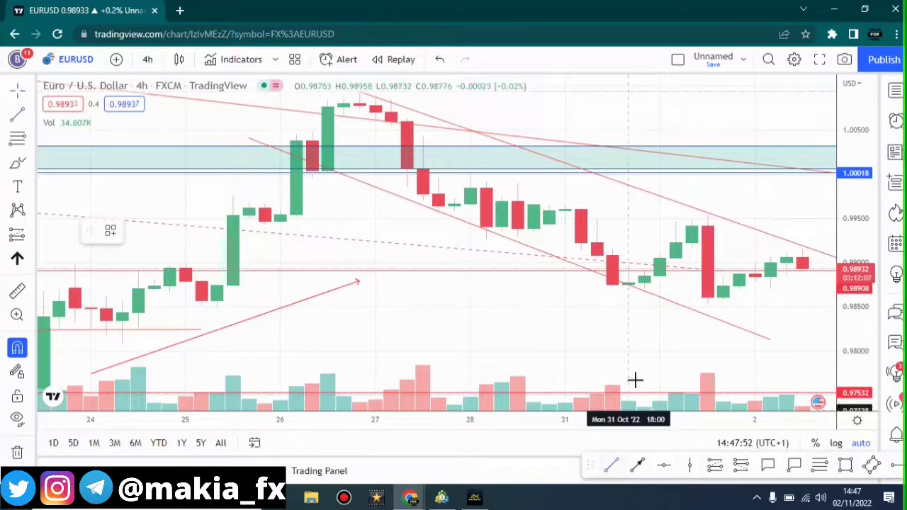
pyautogui.click(628, 310)
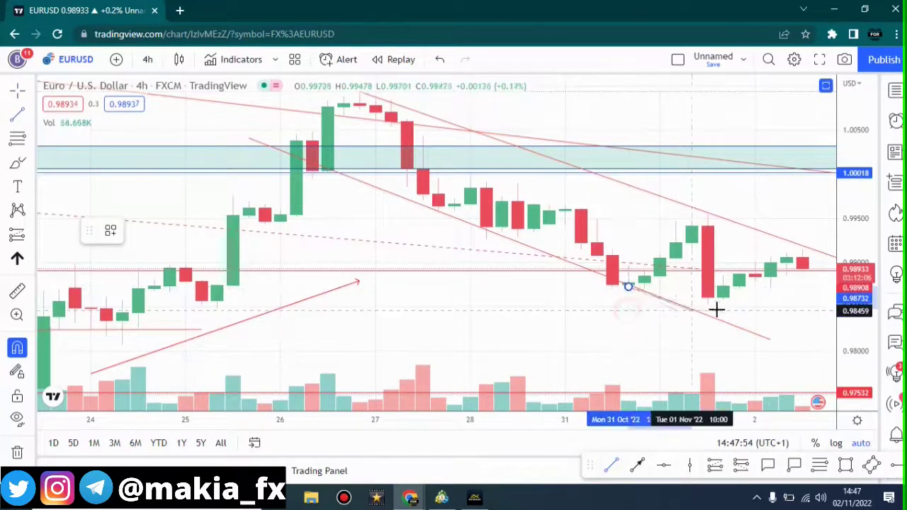
pyautogui.click(770, 294)
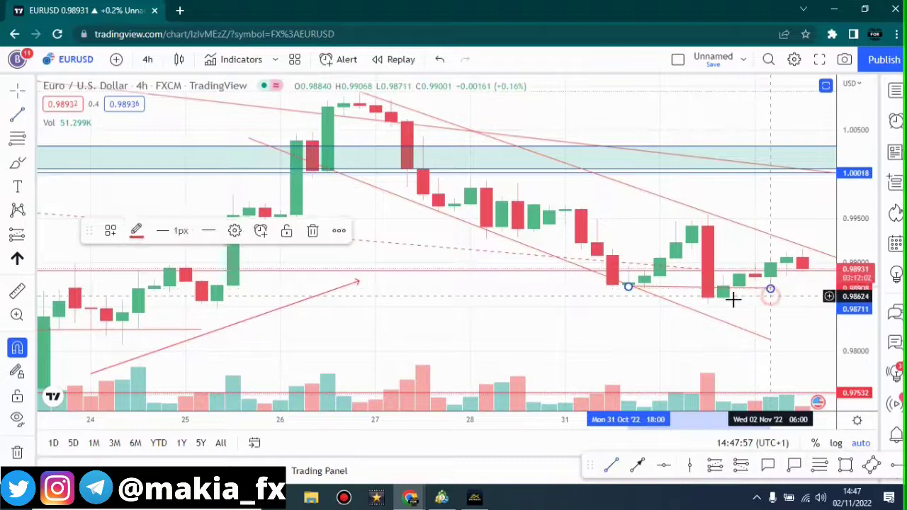
# - Zoom out to the wider October–November history, leaving room right of the latest candle
pyautogui.moveTo(695, 276); pyautogui.dragTo(723, 276)
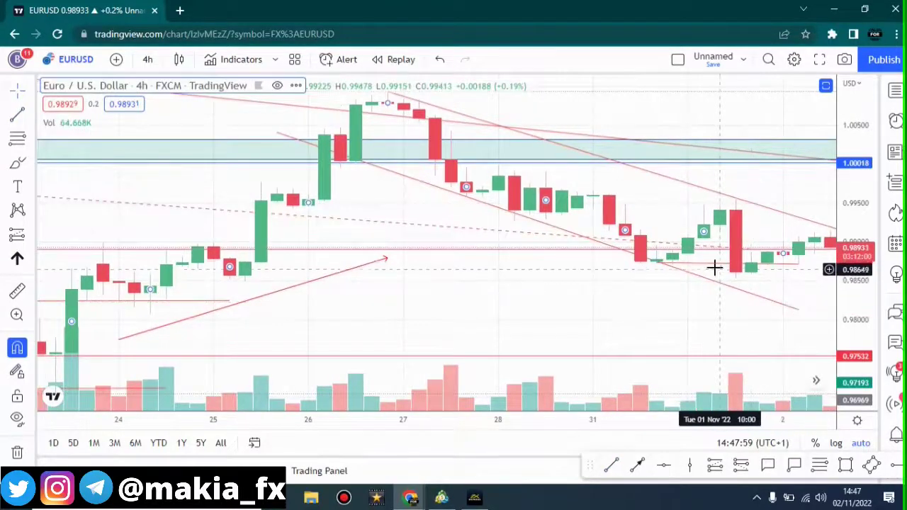
pyautogui.scroll(-5, 560, 312)
pyautogui.scroll(-3, 522, 243)
pyautogui.moveTo(684, 263)
pyautogui.mouseDown()
pyautogui.moveTo(620, 239)
pyautogui.moveTo(648, 238)
pyautogui.moveTo(634, 240)
pyautogui.mouseUp()
pyautogui.click(697, 237)
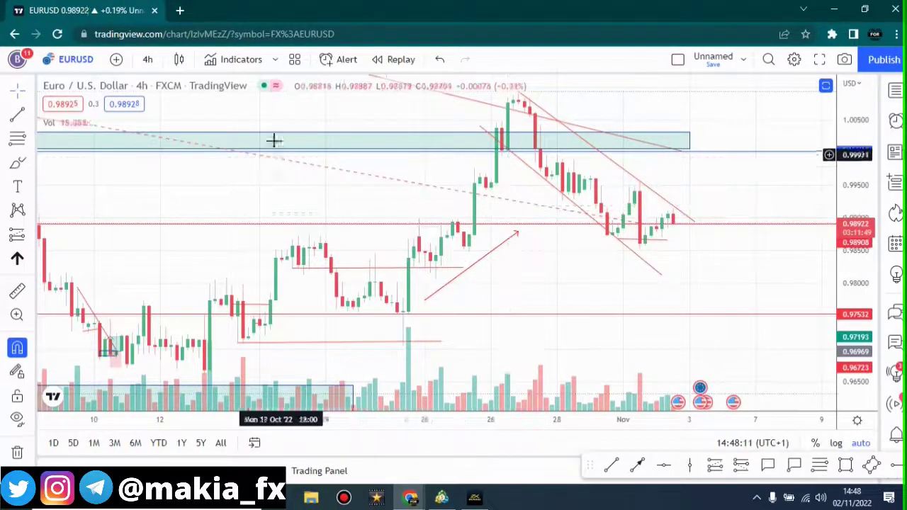
# - Restore the Stoch and RSI panes below the 4h EURUSD price chart
pyautogui.scroll(-2, 593, 256)
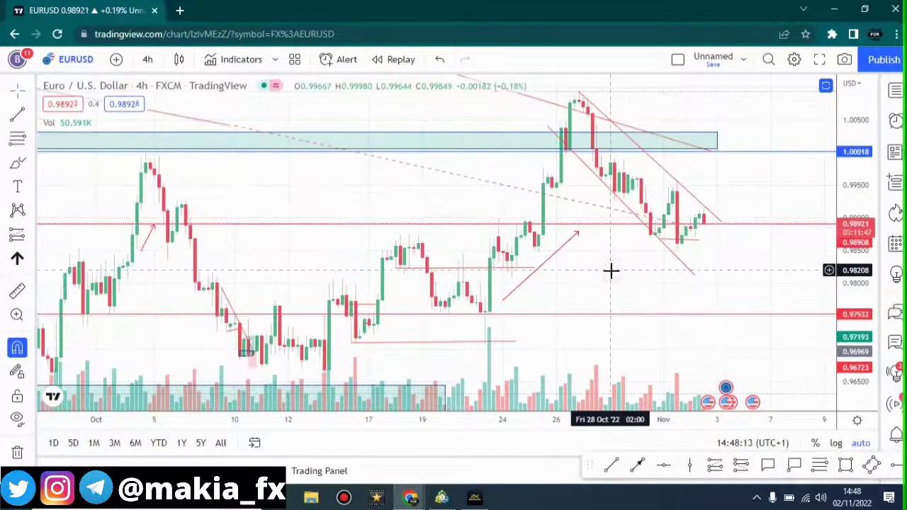
pyautogui.doubleClick(611, 270)
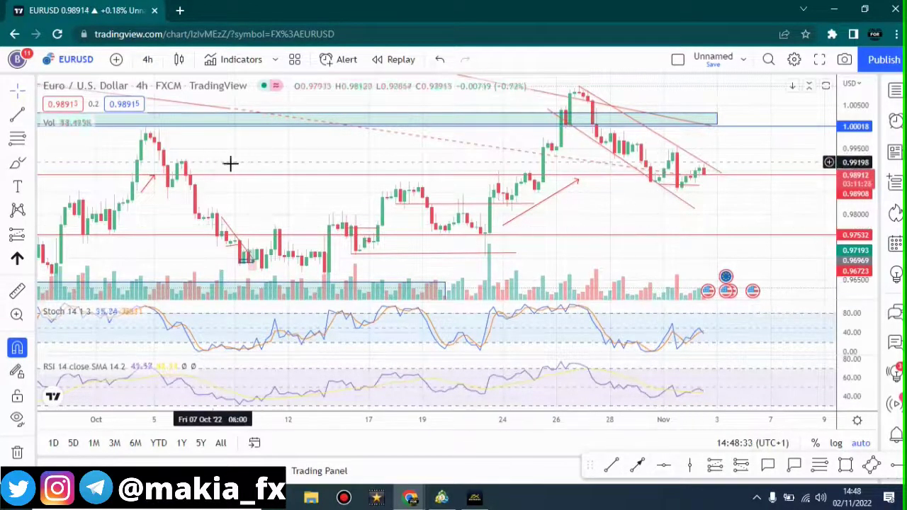
# - Switch EURUSD to 1-hour candles and zoom to review the channel and support lines
pyautogui.click(148, 60)
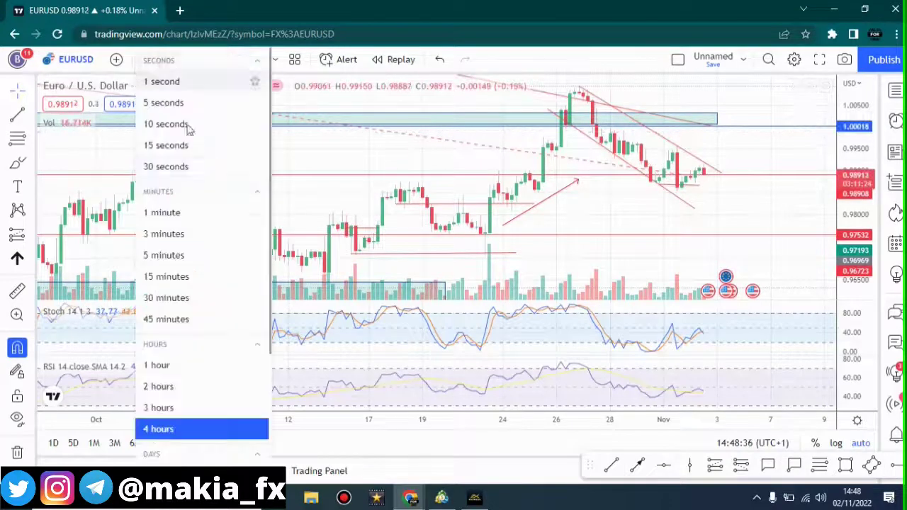
pyautogui.click(194, 365)
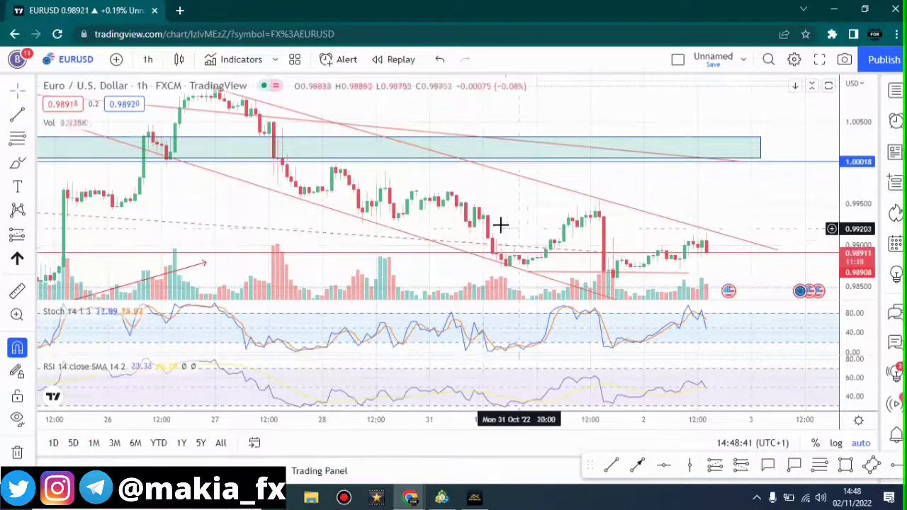
pyautogui.scroll(-1, 580, 244)
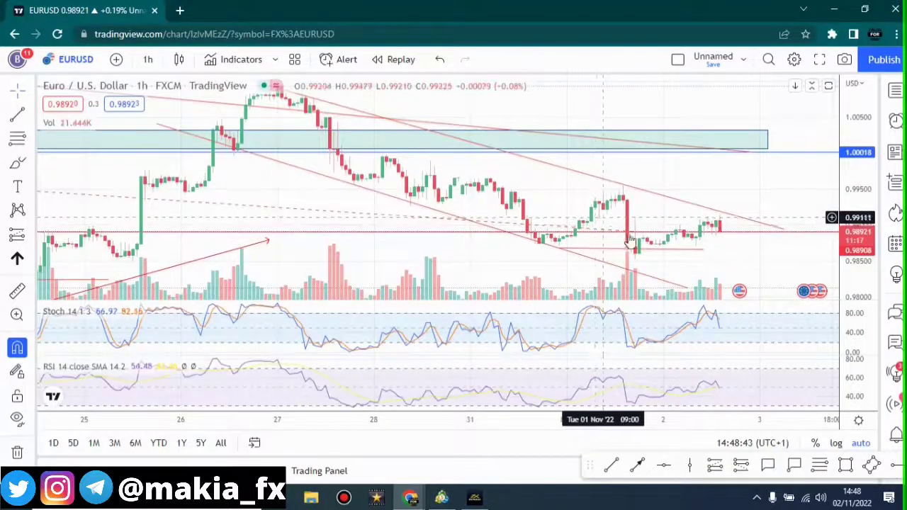
pyautogui.scroll(-3, 662, 237)
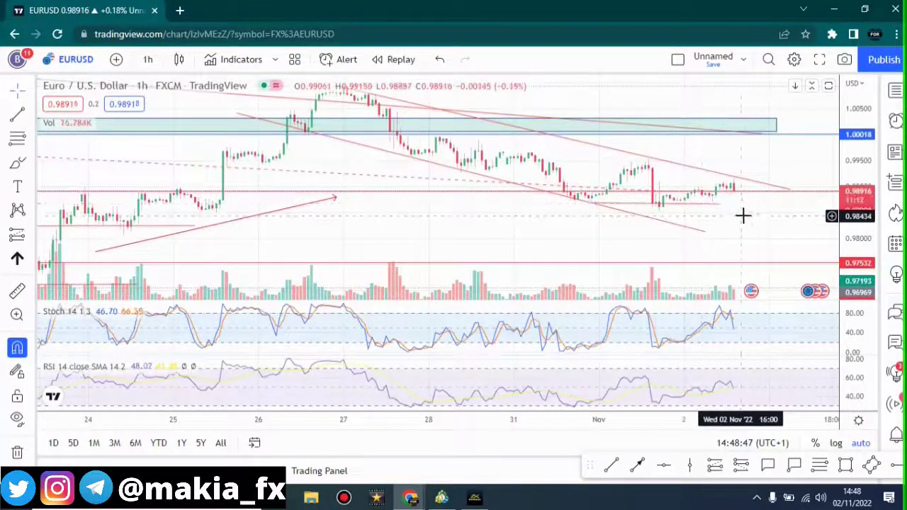
pyautogui.scroll(4, 730, 204)
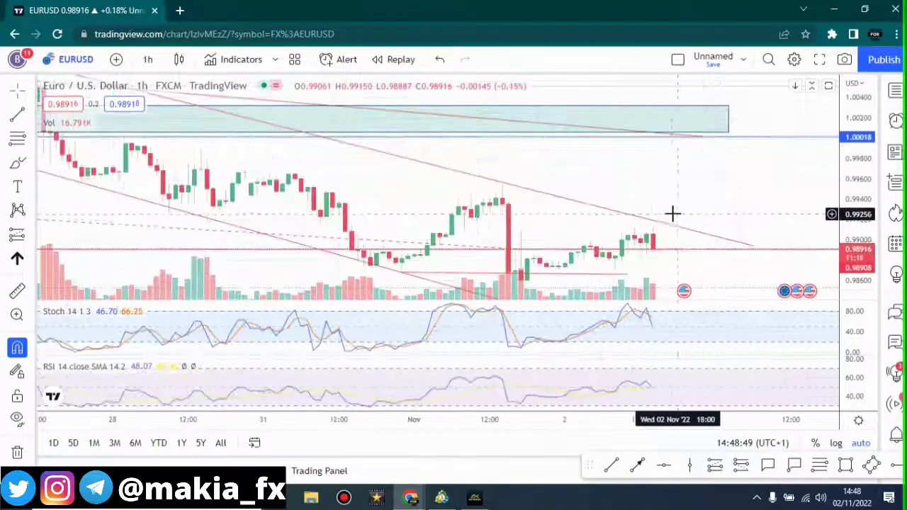
pyautogui.scroll(-5, 658, 215)
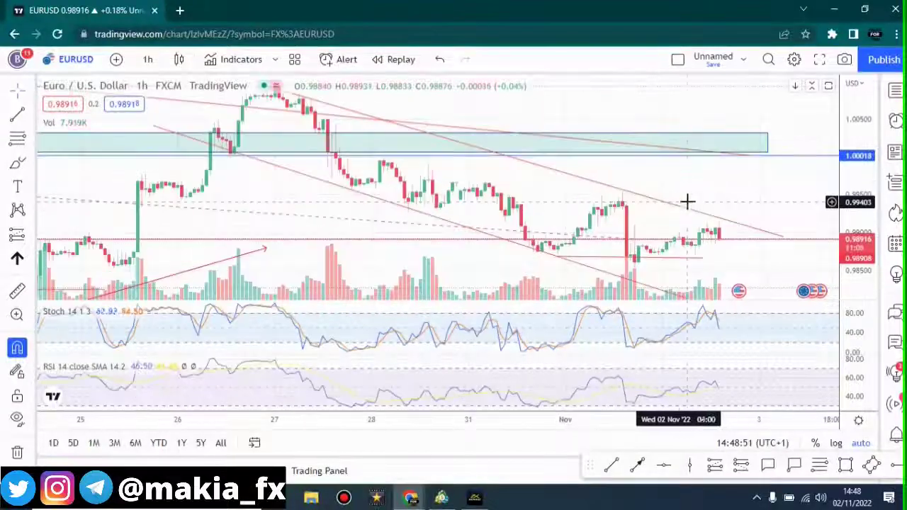
pyautogui.scroll(-3, 740, 208)
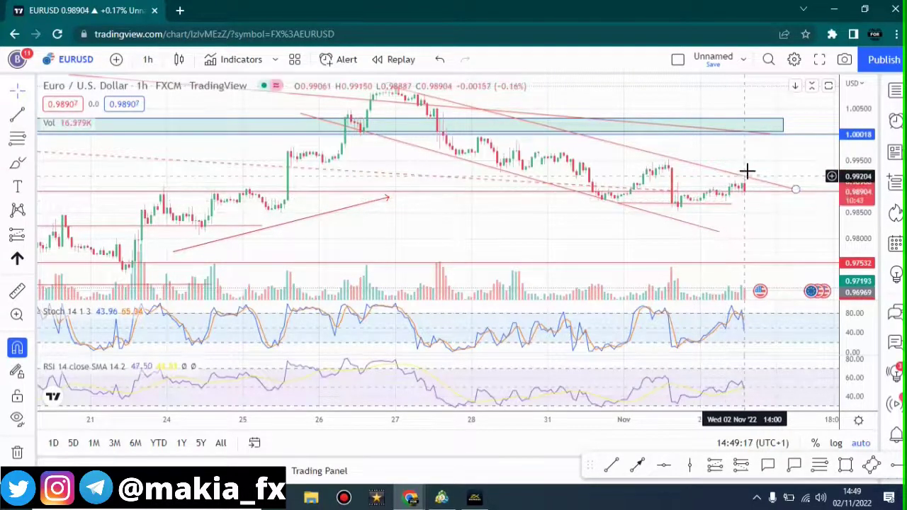
pyautogui.scroll(5, 747, 204)
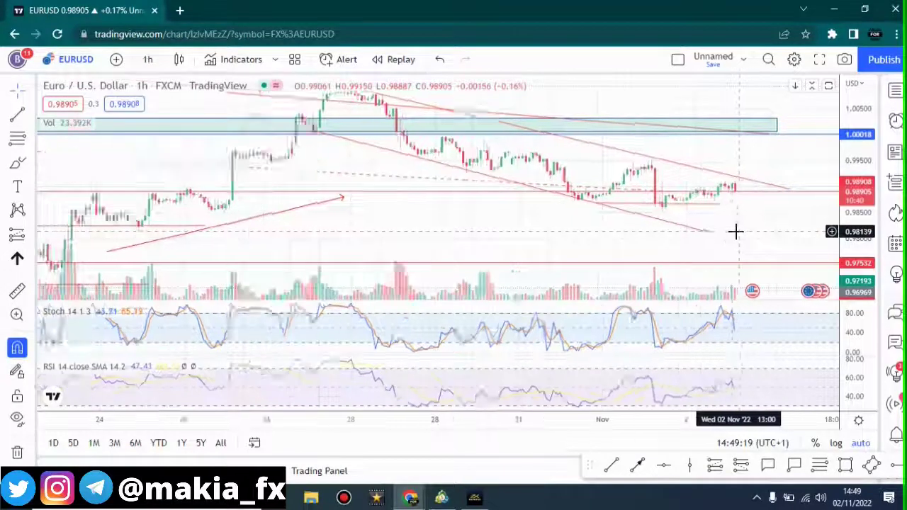
pyautogui.scroll(-5, 625, 215)
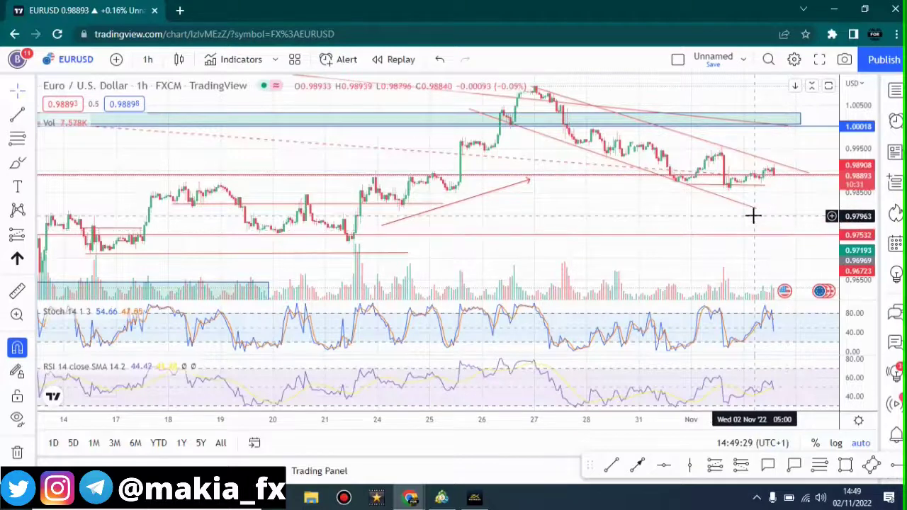
# - Switch the EURUSD chart to 15-minute candles
pyautogui.click(152, 60)
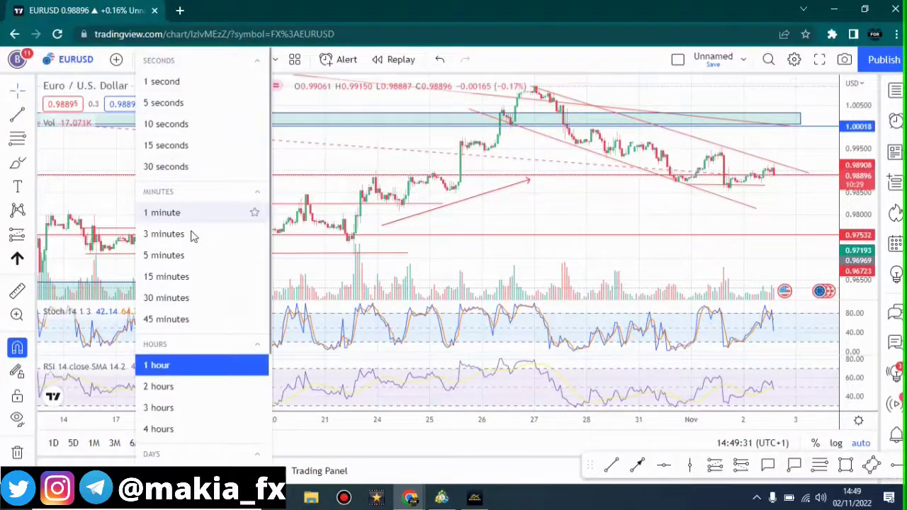
pyautogui.click(178, 278)
pyautogui.scroll(5, 455, 247)
pyautogui.scroll(-5, 478, 214)
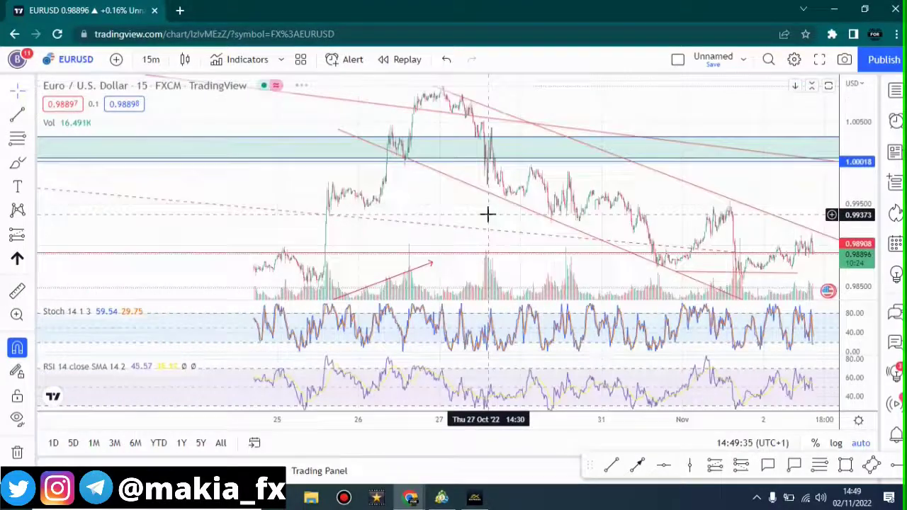
pyautogui.scroll(6, 435, 219)
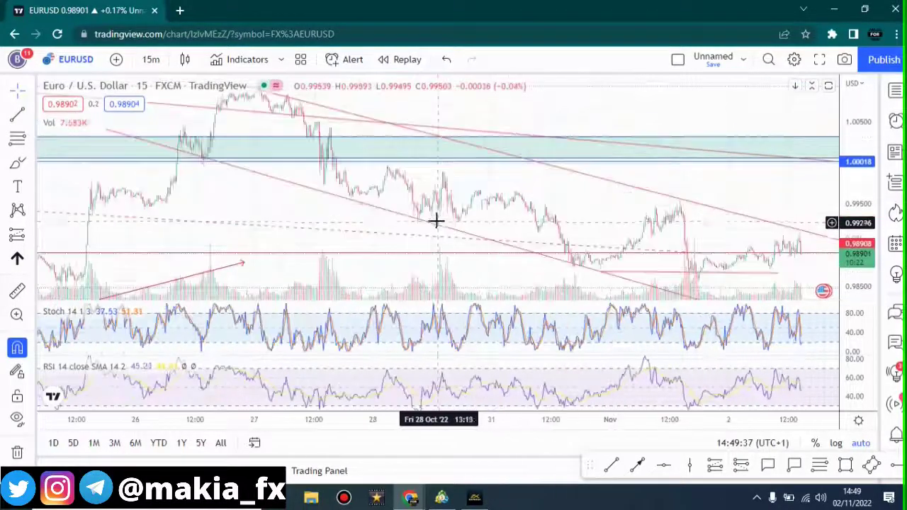
pyautogui.scroll(-3, 447, 218)
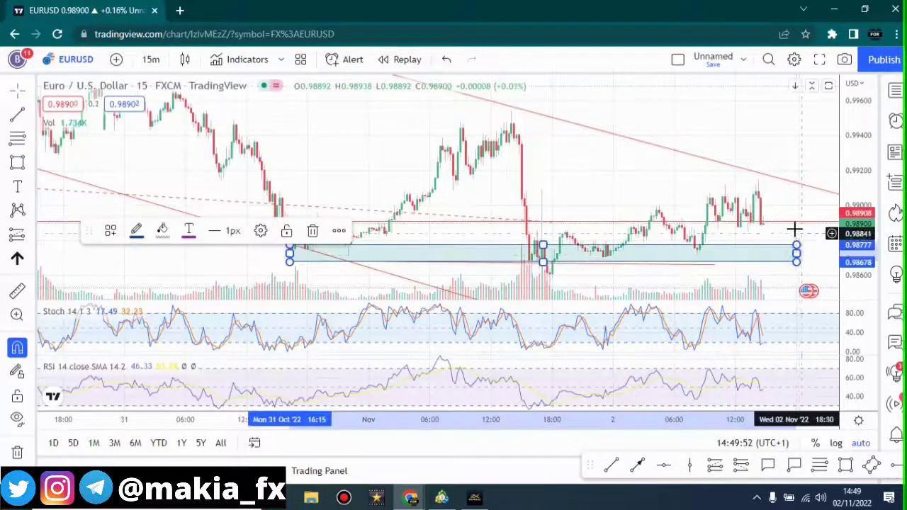
# - Mark a 0.9868–0.9878 demand zone spanning 31 Oct to 2 Nov
pyautogui.click(794, 228)
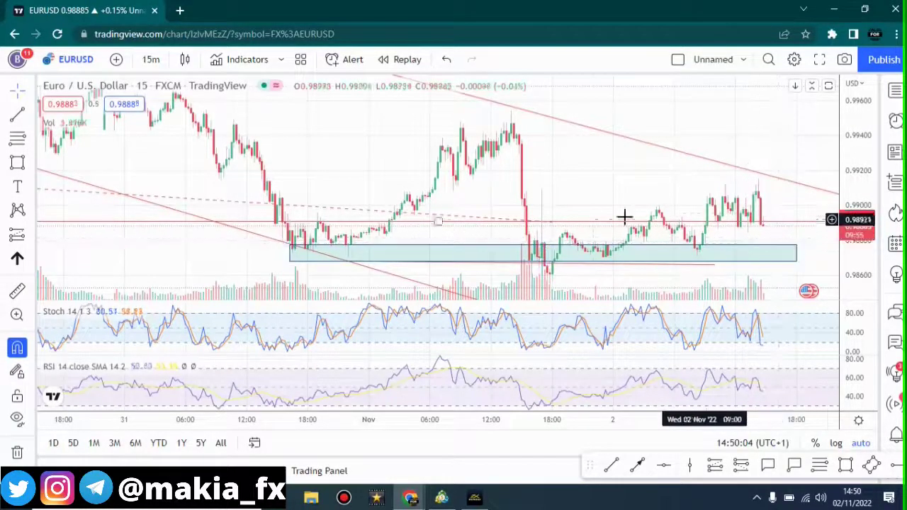
pyautogui.scroll(-2, 430, 178)
pyautogui.scroll(-4, 376, 174)
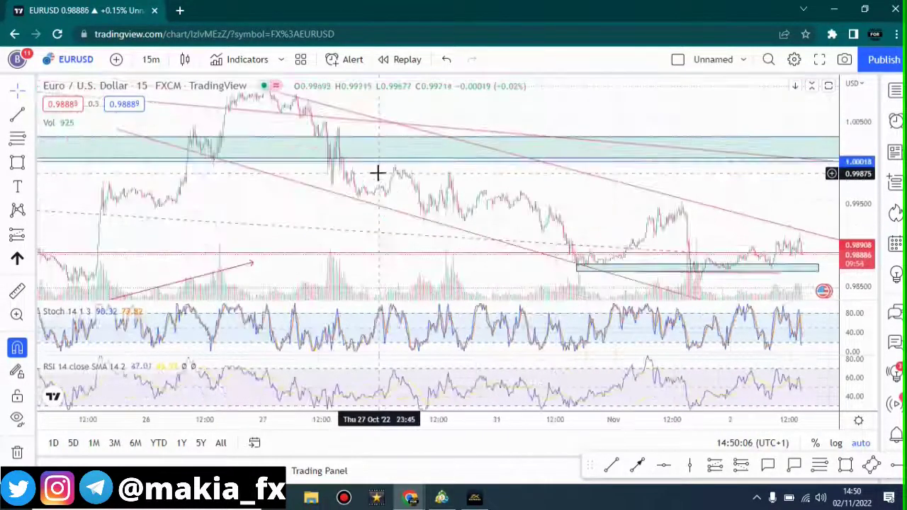